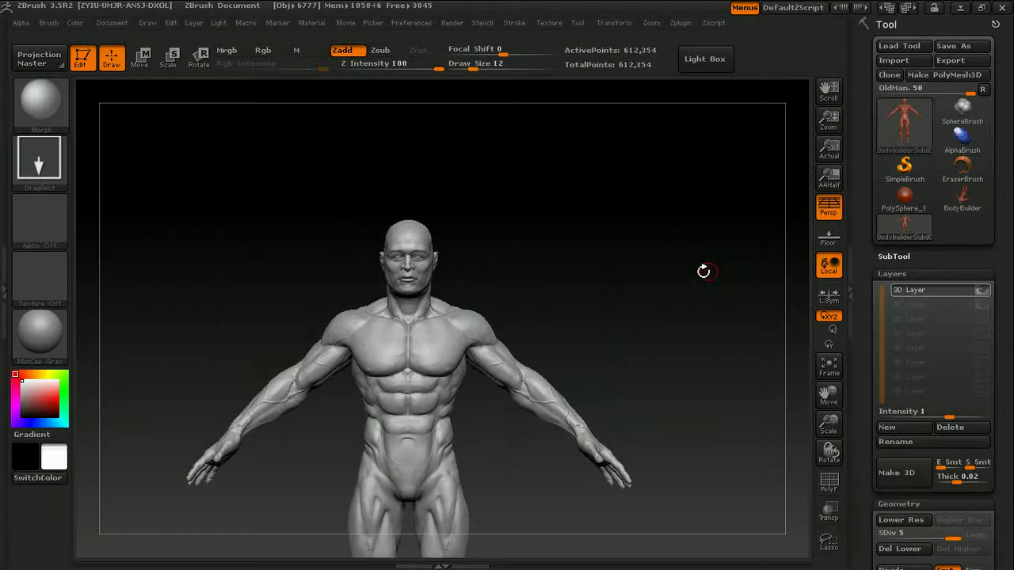
drag(702, 272, 711, 213)
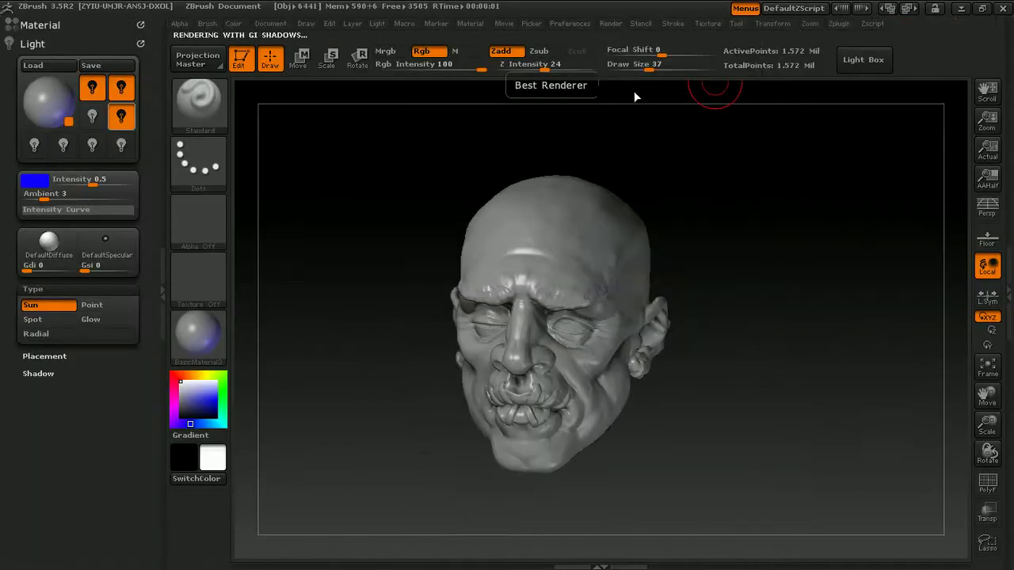
click(634, 91)
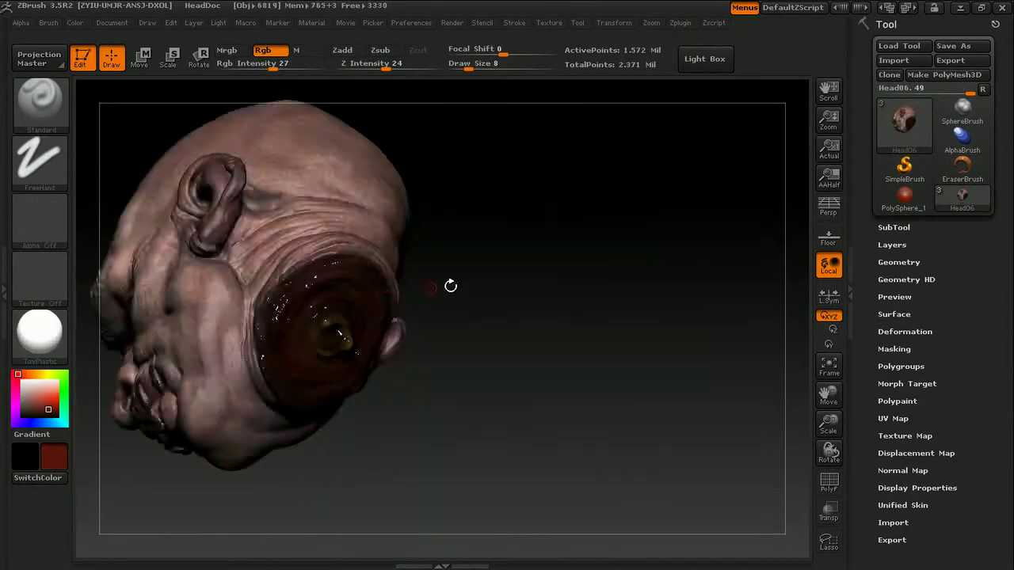
mouse_move(492, 339)
mouse_down()
mouse_move(518, 358)
mouse_move(502, 277)
mouse_up()
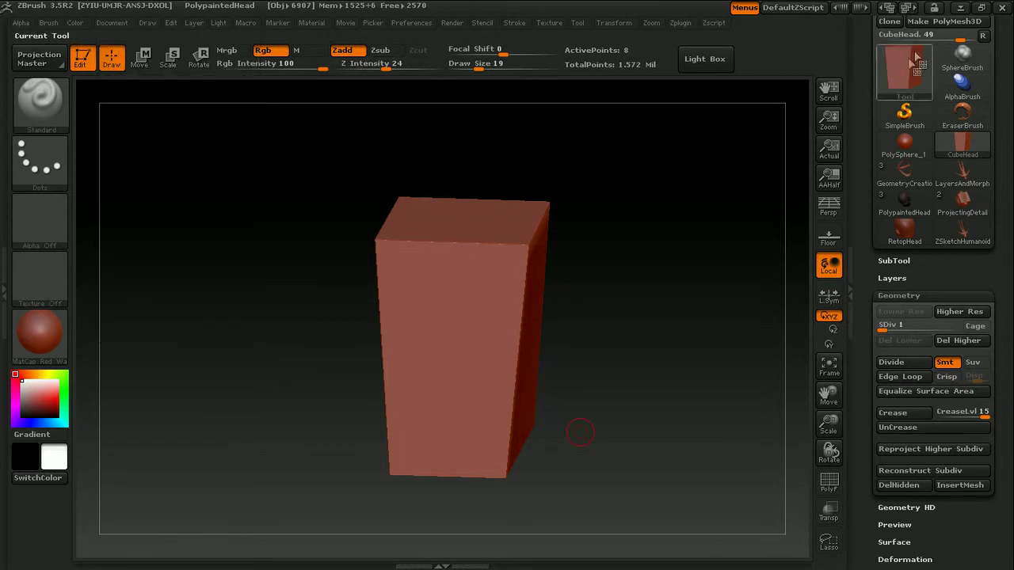
Raise the CubeHead from its lowest subdivision level to level 10
mouse_move(698, 227)
mouse_down()
mouse_move(631, 238)
mouse_move(705, 222)
mouse_move(597, 238)
mouse_move(705, 233)
mouse_move(708, 243)
mouse_move(708, 230)
mouse_up()
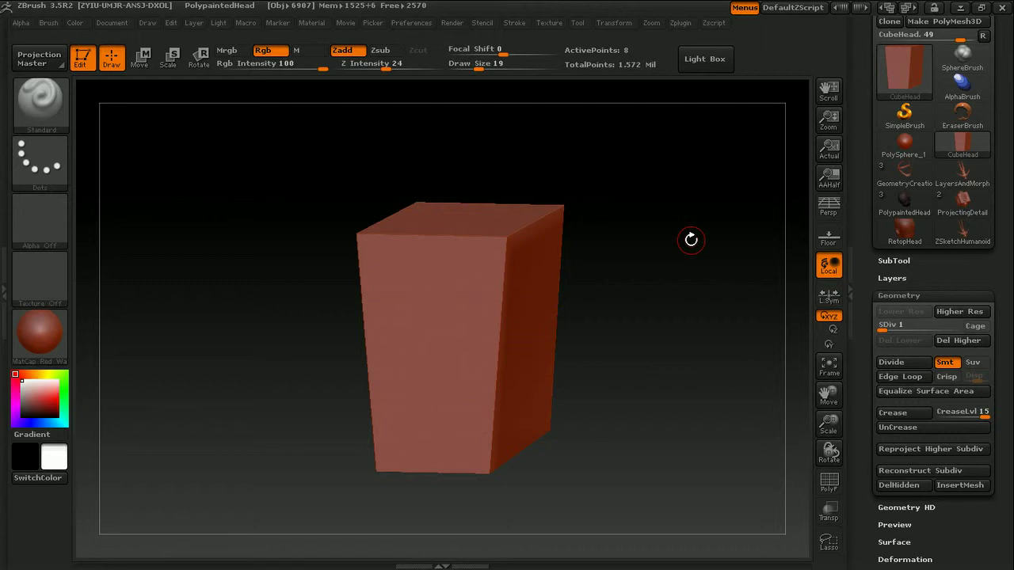
mouse_move(658, 217)
mouse_down()
mouse_move(652, 206)
mouse_move(568, 211)
mouse_move(658, 208)
mouse_move(649, 208)
mouse_up()
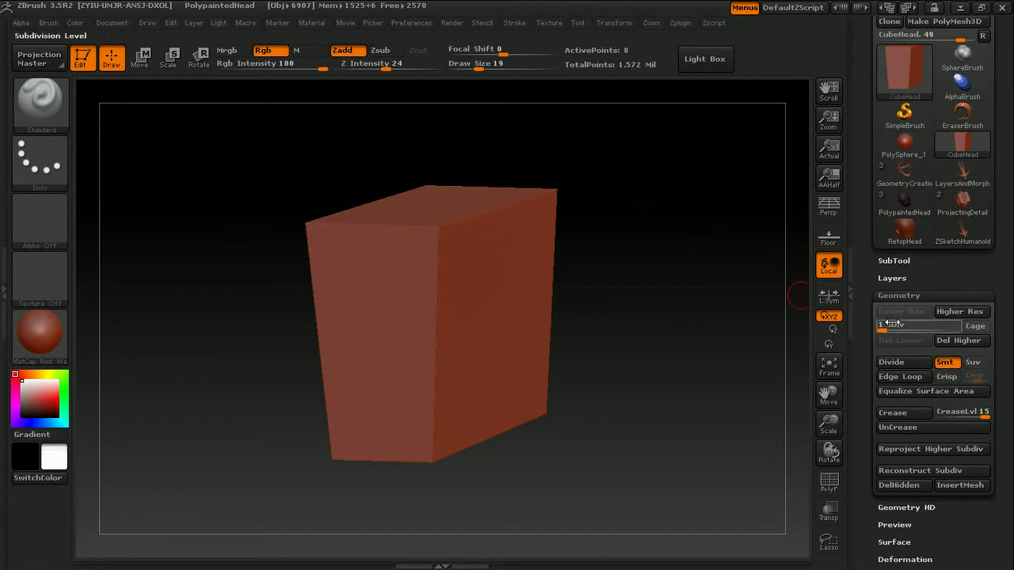
drag(903, 325, 959, 325)
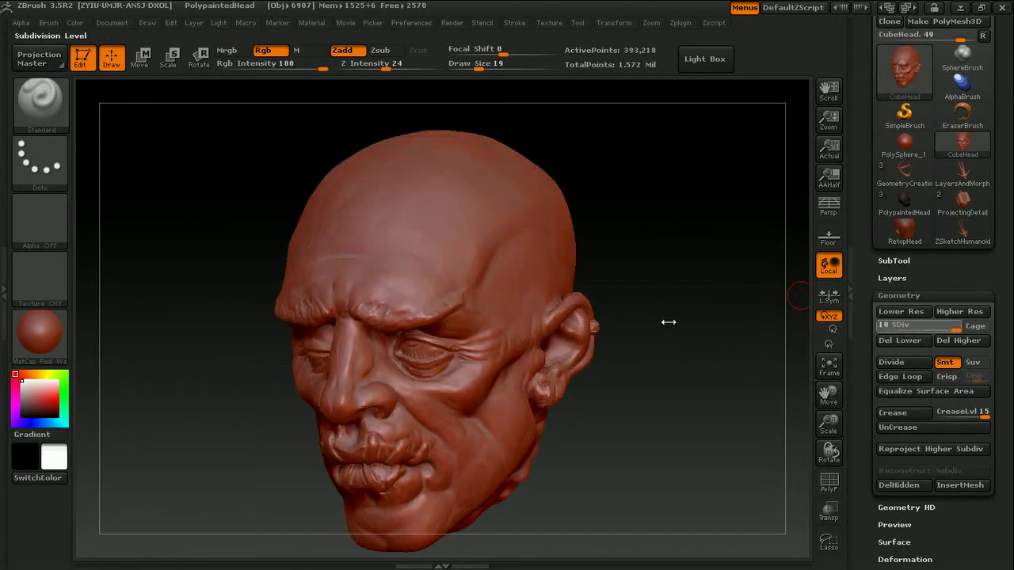
drag(697, 317, 751, 307)
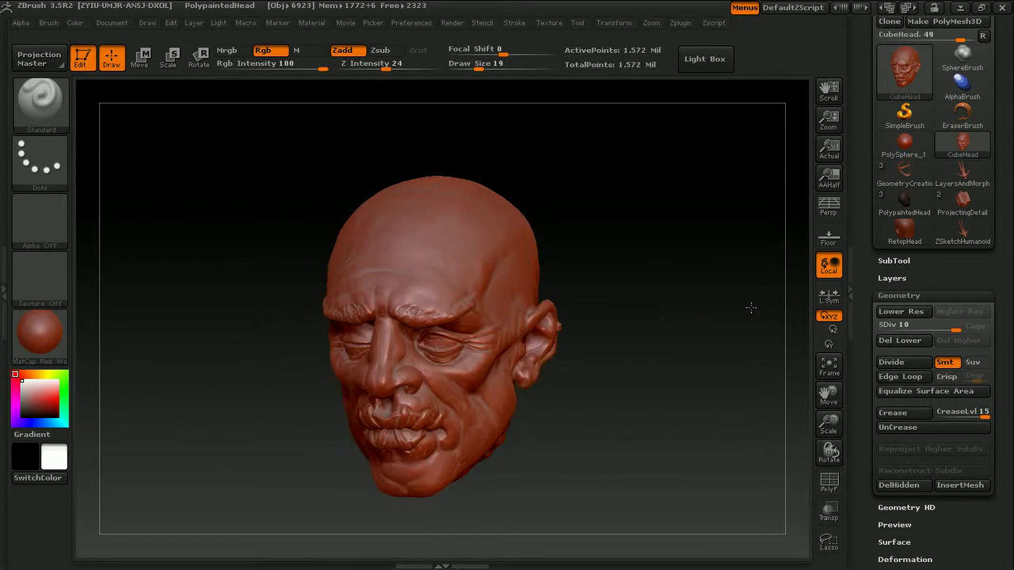
Compare the CubeHead at subdivision levels 1 and 10, ending at level 10
drag(891, 323, 883, 324)
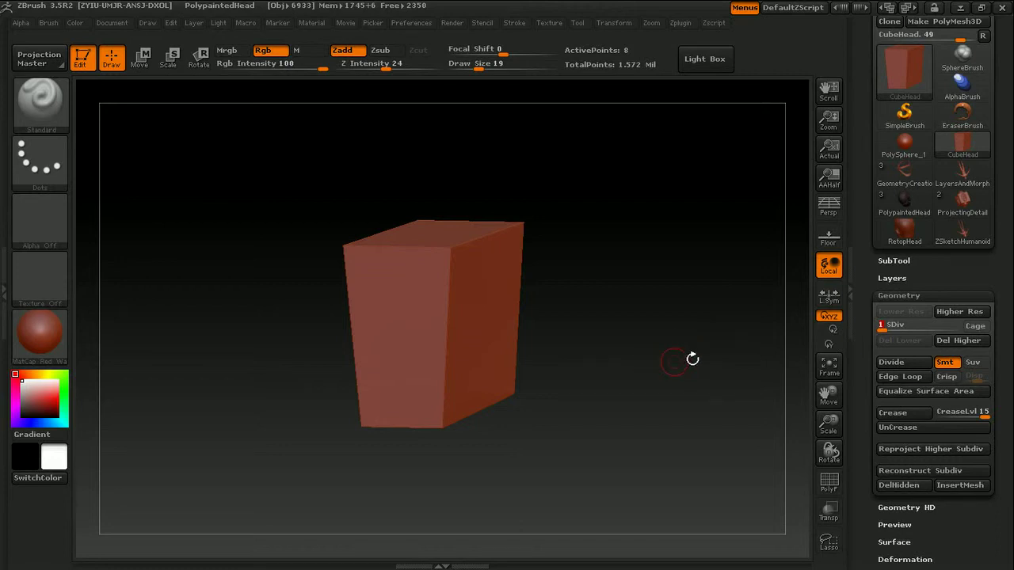
drag(905, 324, 954, 321)
mouse_move(670, 239)
mouse_down()
mouse_move(690, 244)
mouse_move(645, 242)
mouse_move(684, 246)
mouse_up()
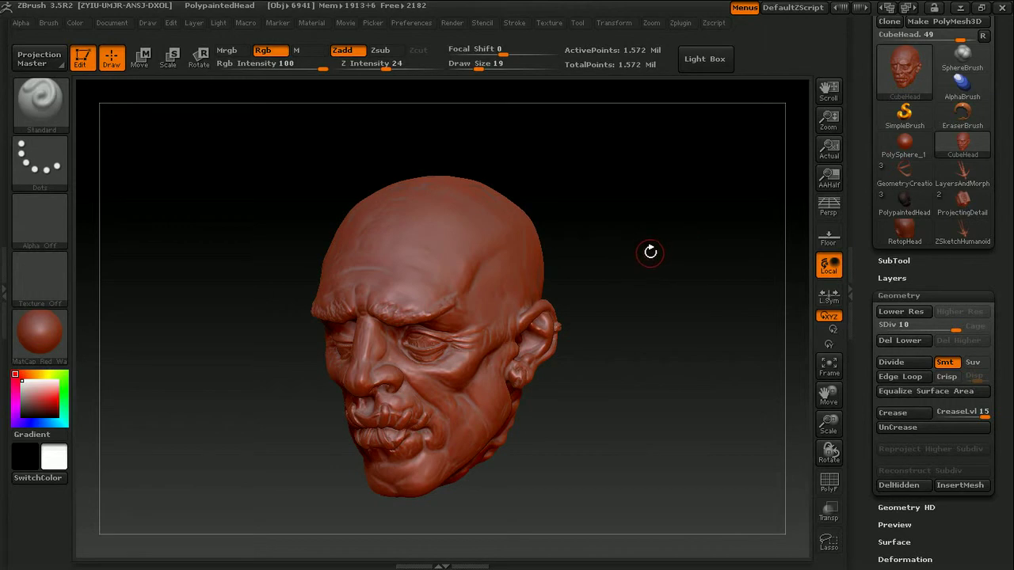
mouse_move(658, 253)
mouse_down()
mouse_move(692, 259)
mouse_move(684, 254)
mouse_move(690, 272)
mouse_move(692, 253)
mouse_up()
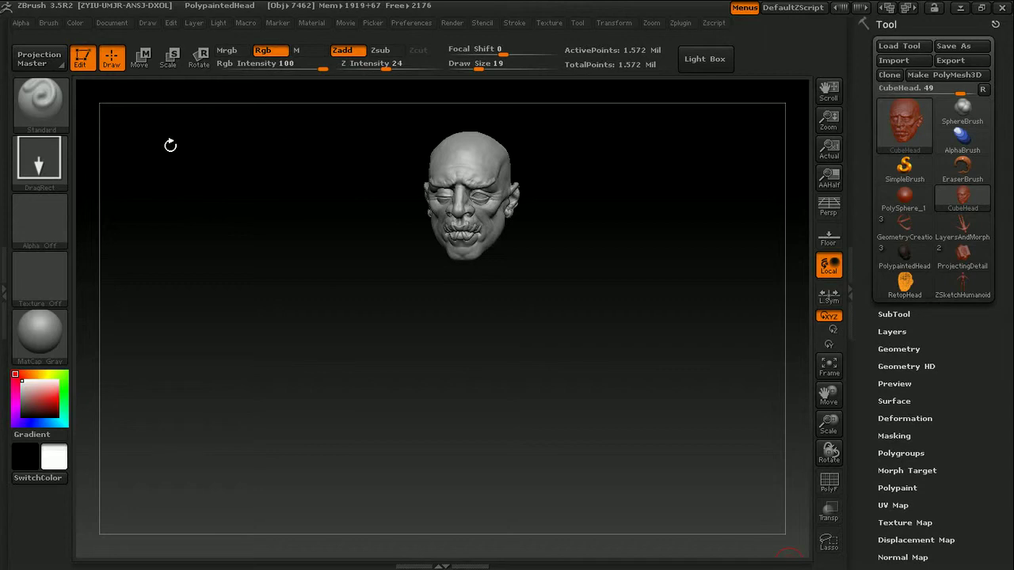
Look over the available sculpting brushes and switch to the GeometryCreation model with its subtools listed
click(43, 105)
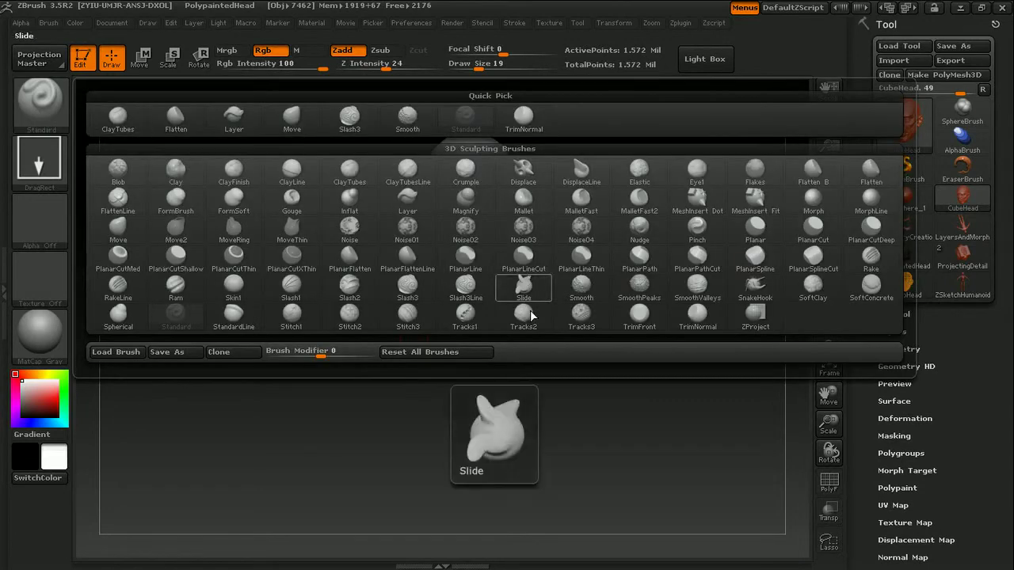
click(525, 284)
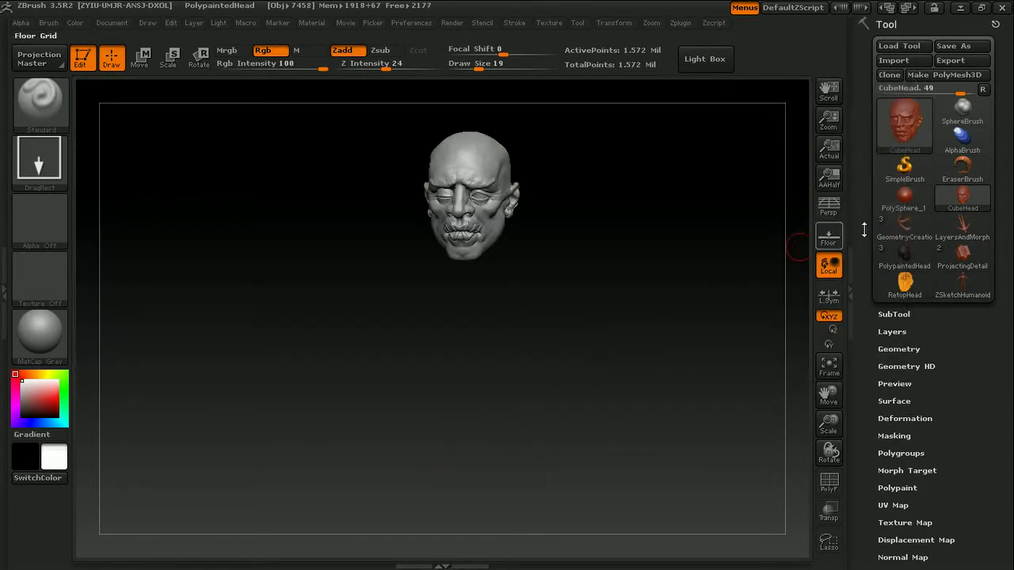
click(911, 226)
click(910, 315)
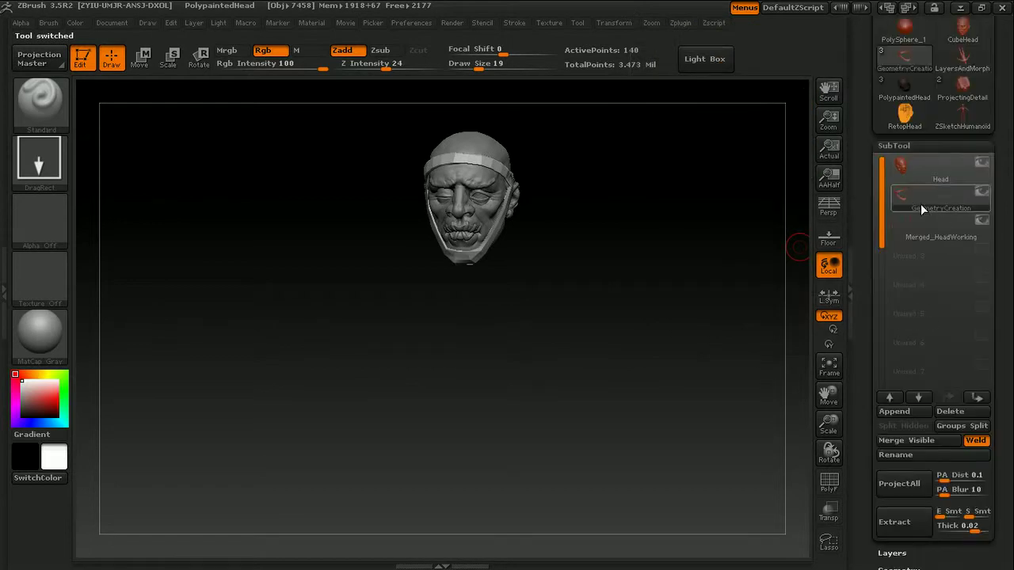
click(39, 331)
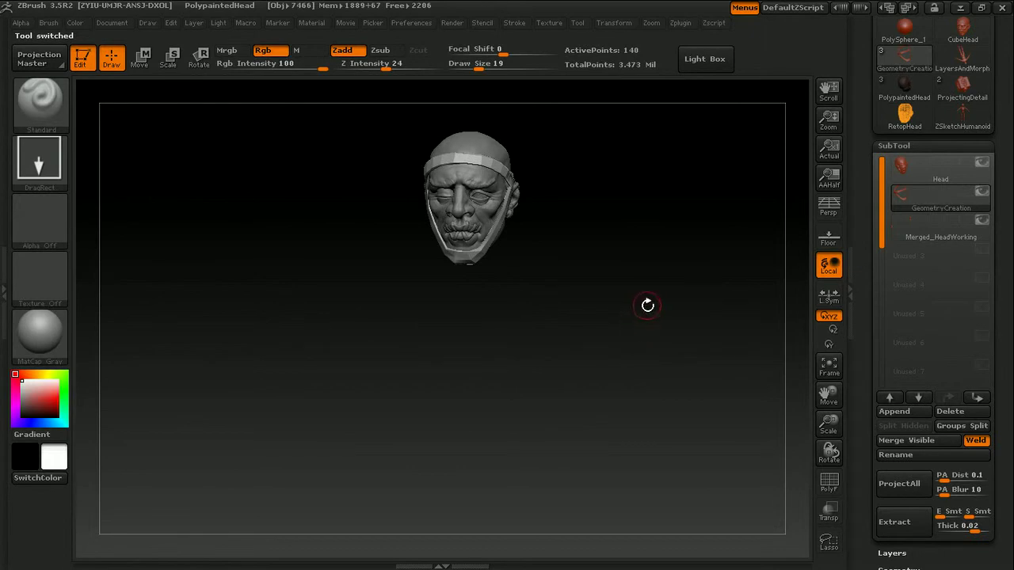
Inspect the wireframe topology on the RetopHead and view the CubeHead model
click(909, 127)
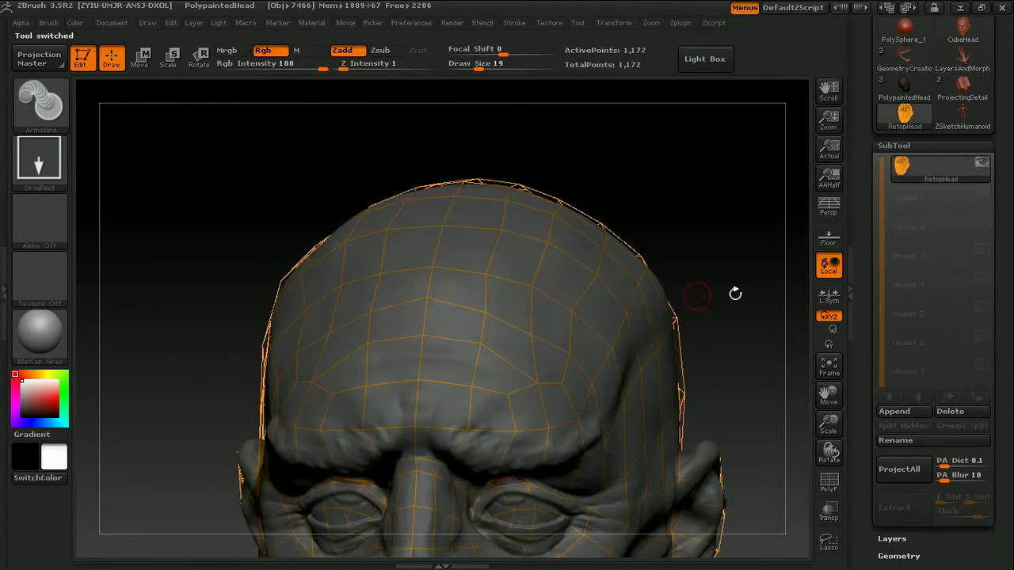
key(f)
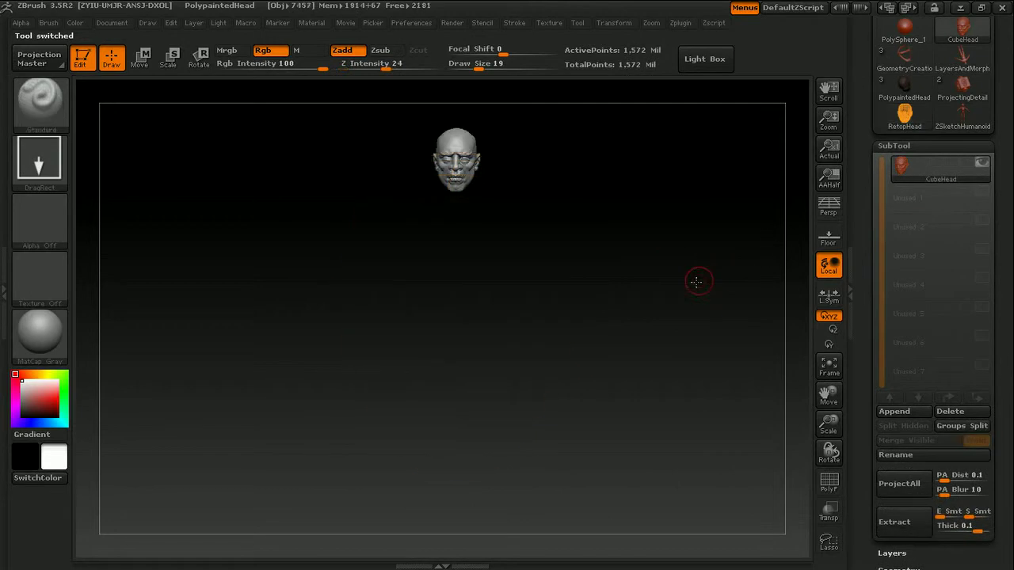
alt+drag(697, 281, 702, 444)
key(w)
drag(473, 302, 595, 231)
mouse_move(654, 254)
mouse_down()
mouse_move(591, 287)
mouse_move(622, 275)
mouse_up()
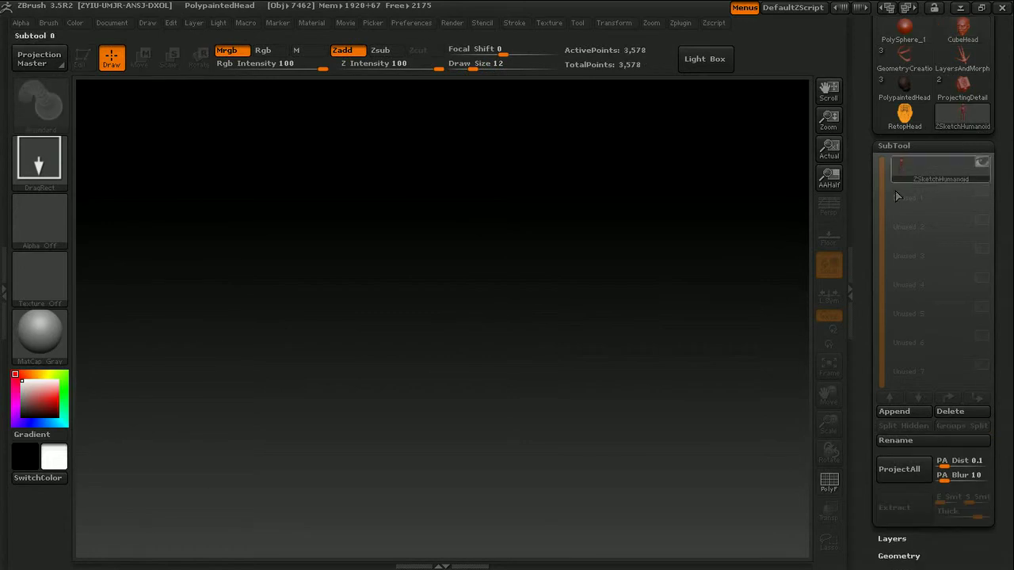
Place the ZSketchHumanoid on the canvas, make it editable and turn the full figure upright
drag(481, 323, 496, 425)
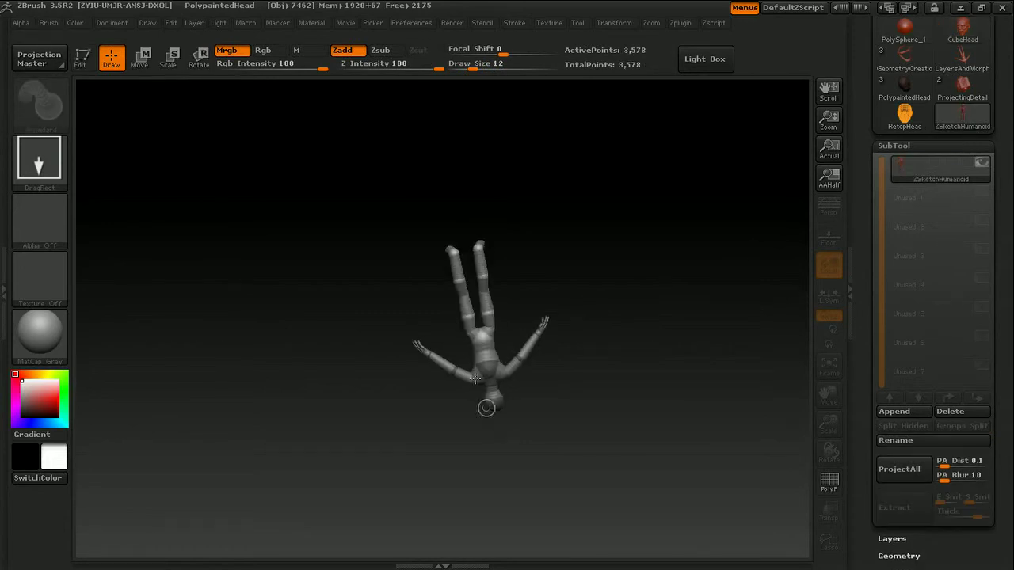
click(83, 58)
shift+drag(407, 172, 577, 455)
shift+drag(634, 326, 674, 294)
drag(673, 294, 701, 305)
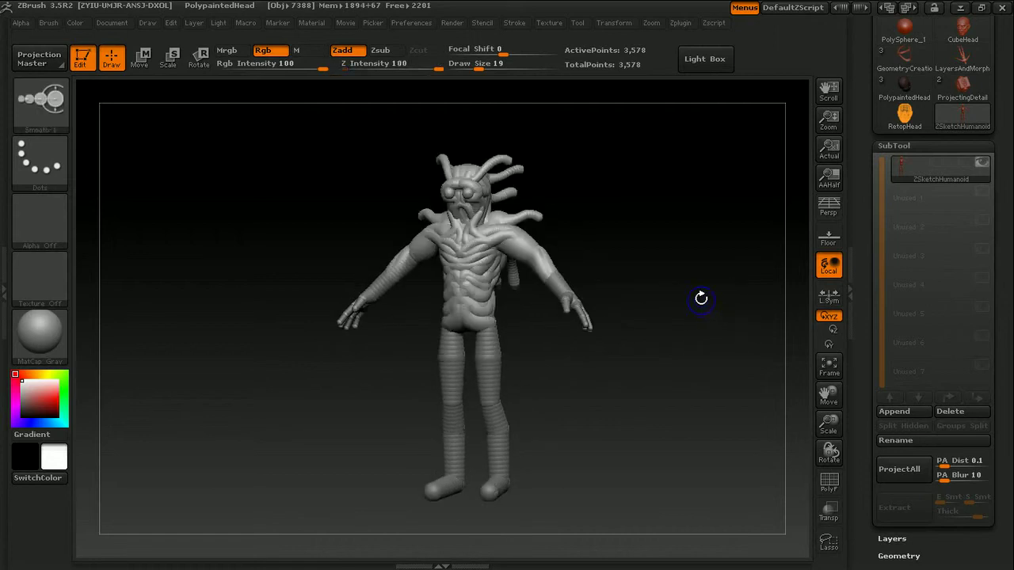
mouse_move(701, 296)
mouse_down()
mouse_move(626, 260)
mouse_move(566, 261)
mouse_move(715, 269)
mouse_move(691, 285)
mouse_up()
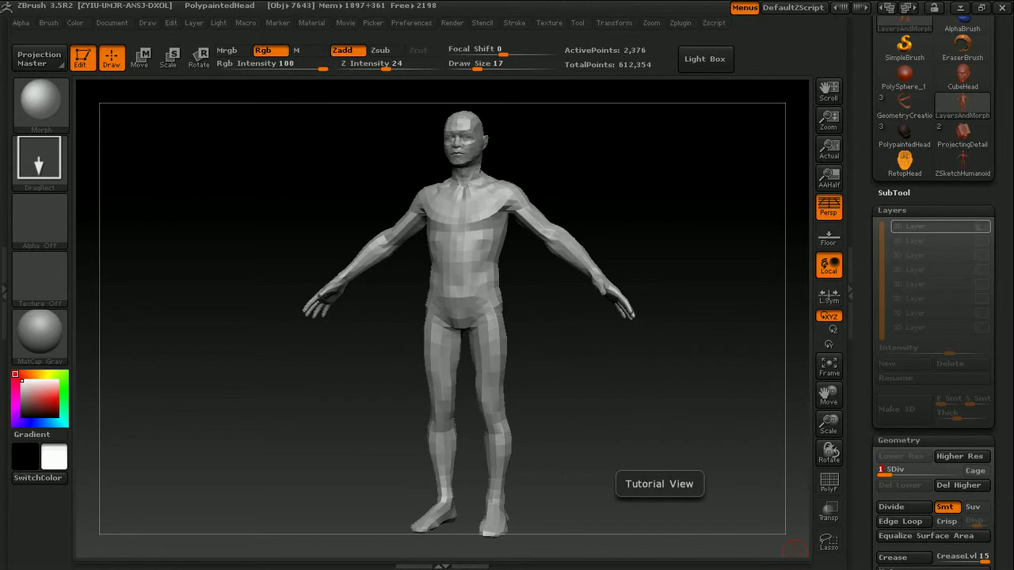
Set the LayersAndMorph body to subdivision level 5 and its 3D layer intensity to 1
drag(891, 472, 952, 463)
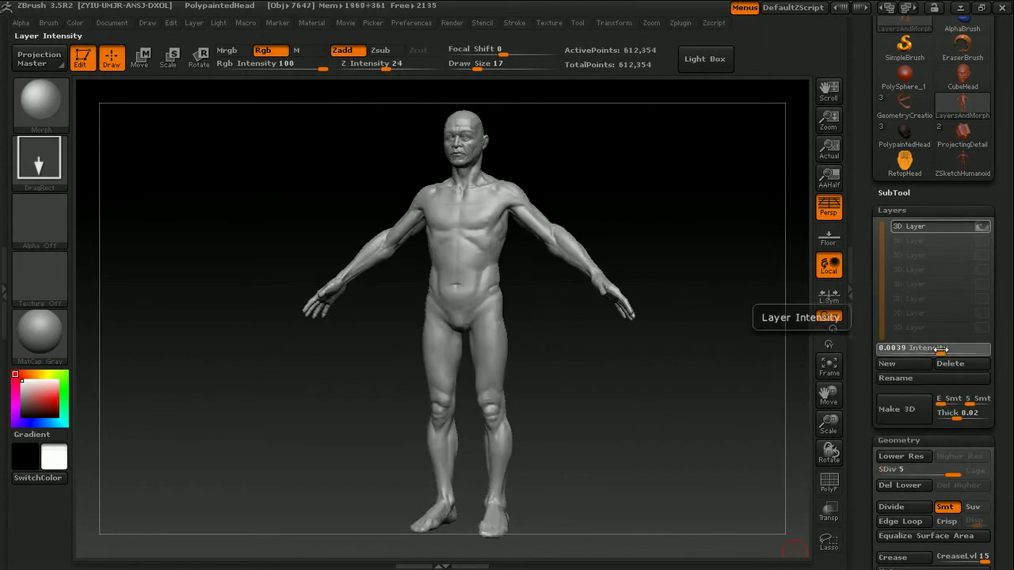
drag(940, 348, 940, 350)
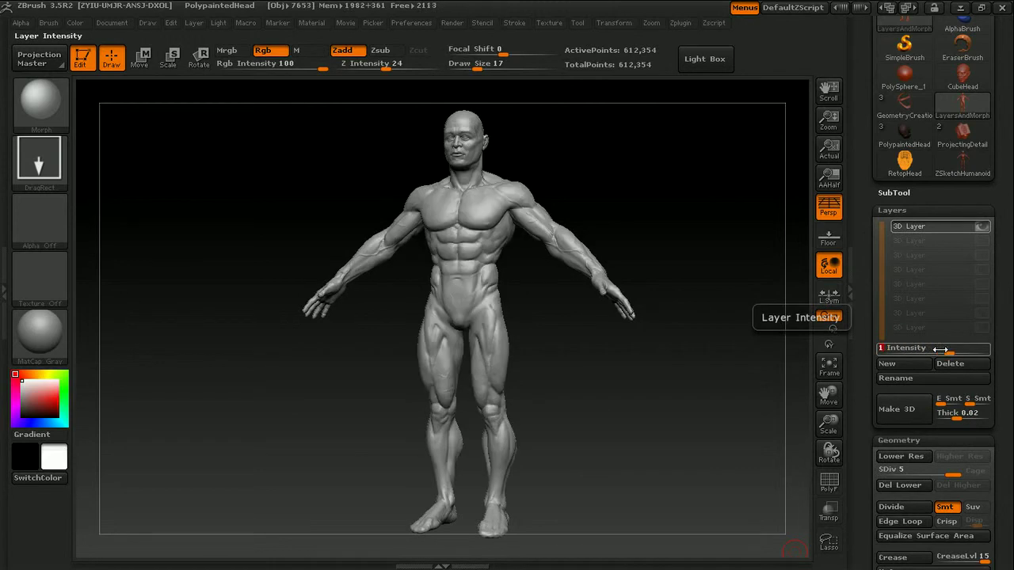
Brush the stored morph onto the body's neck, chest and belly with the Morph brush at draw size 42
key(s)
mouse_move(507, 158)
mouse_down()
mouse_move(539, 157)
mouse_move(554, 188)
mouse_up()
drag(473, 208, 482, 208)
mouse_move(460, 289)
mouse_down()
mouse_move(453, 305)
mouse_move(421, 309)
mouse_move(443, 348)
mouse_move(457, 315)
mouse_up()
key(s)
drag(647, 248, 634, 246)
mouse_move(657, 204)
alt+mouse_down()
mouse_move(658, 278)
mouse_move(682, 270)
mouse_move(645, 253)
alt+mouse_up()
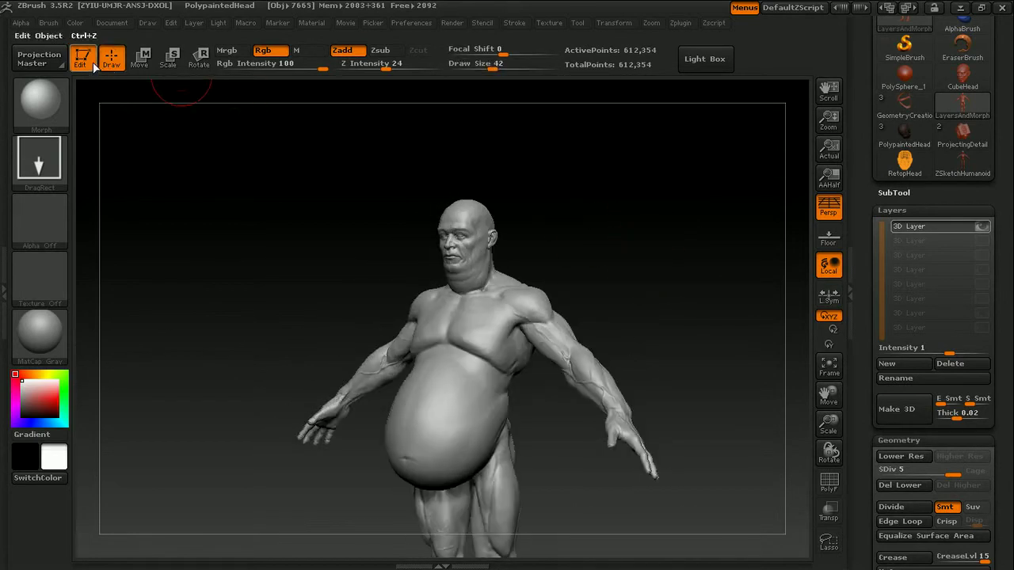
Clear the canvas, place the PolypaintedHead model and frame it in edit mode facing the view
click(81, 59)
key(ctrl+n)
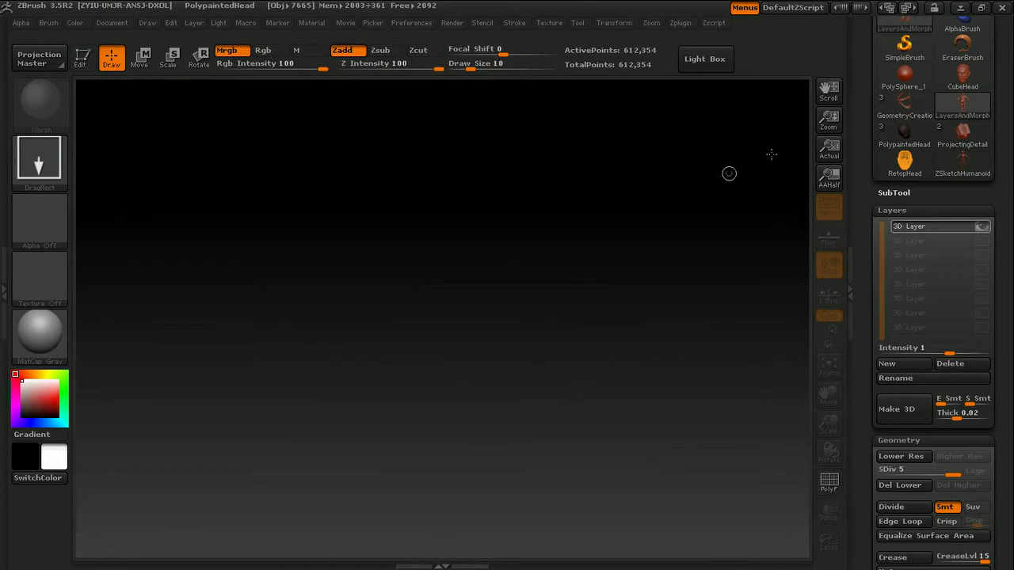
click(904, 135)
drag(389, 242, 394, 252)
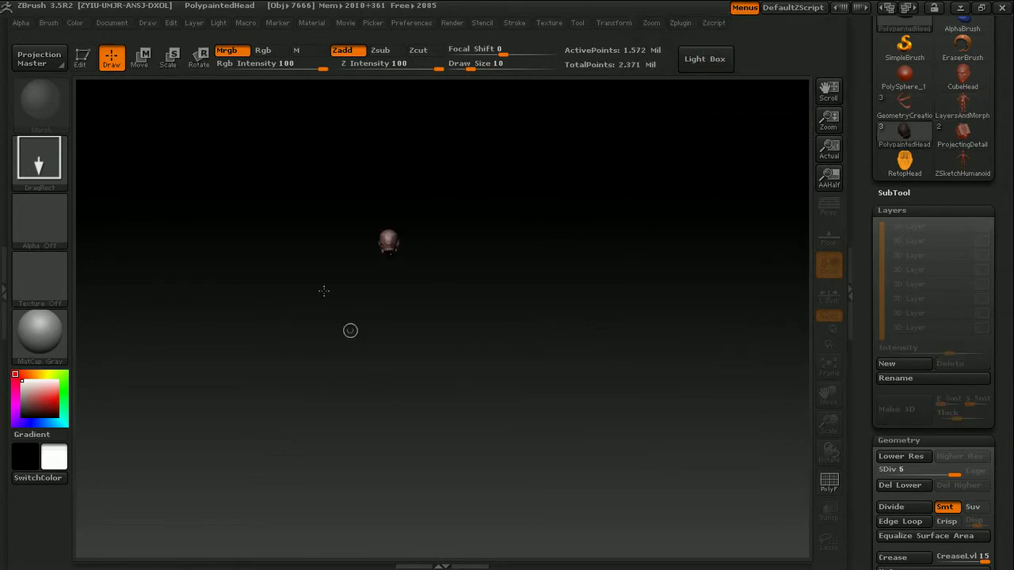
click(81, 59)
shift+drag(492, 198, 652, 210)
key(f)
mouse_move(715, 238)
alt+mouse_down()
mouse_move(673, 199)
mouse_move(657, 207)
alt+mouse_up()
key(bracketleft)
key(bracketleft)
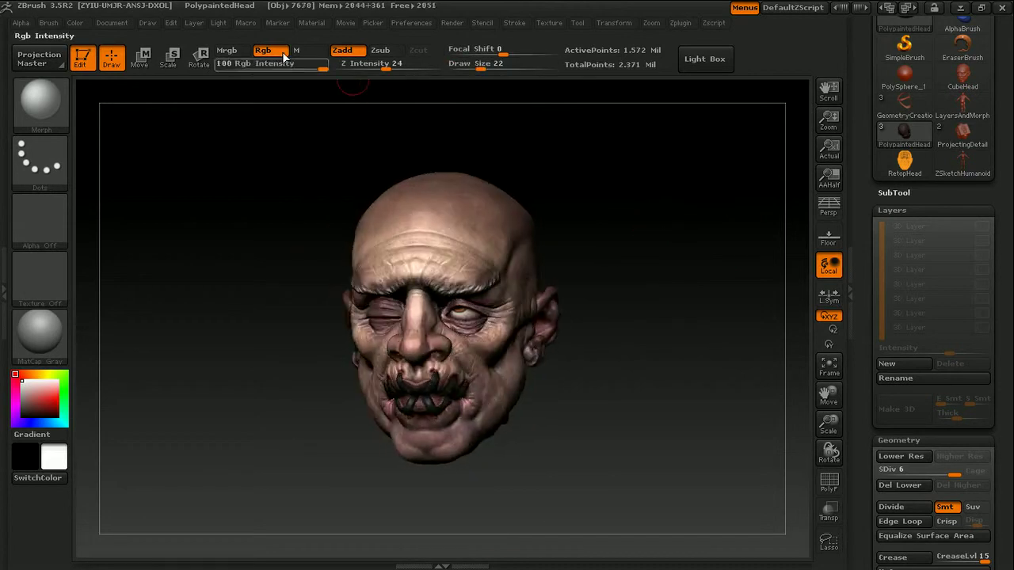
Reposition the active light toward the lower right of the light preview sphere to relight the polypainted head
click(219, 23)
click(274, 93)
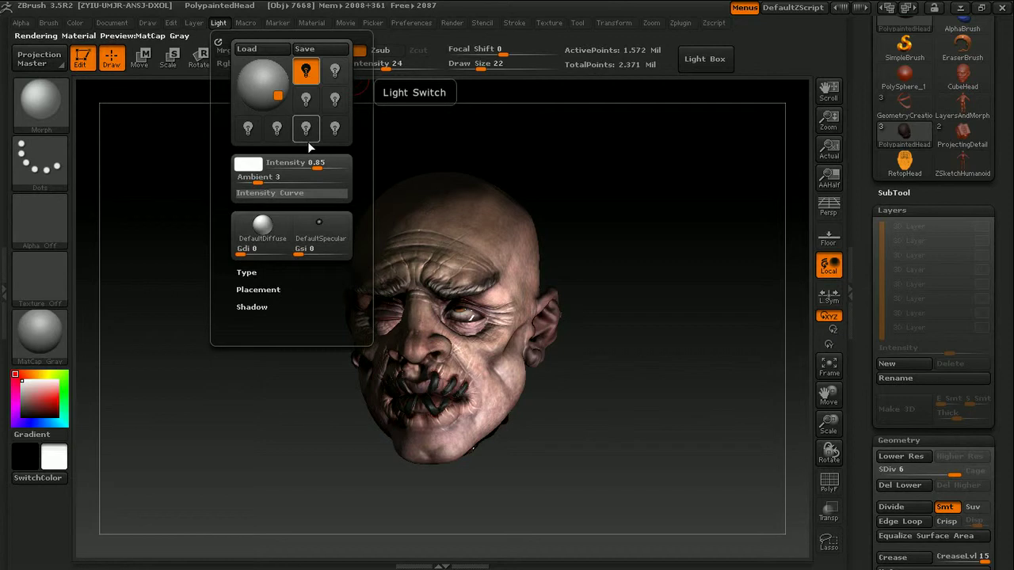
drag(701, 235, 706, 237)
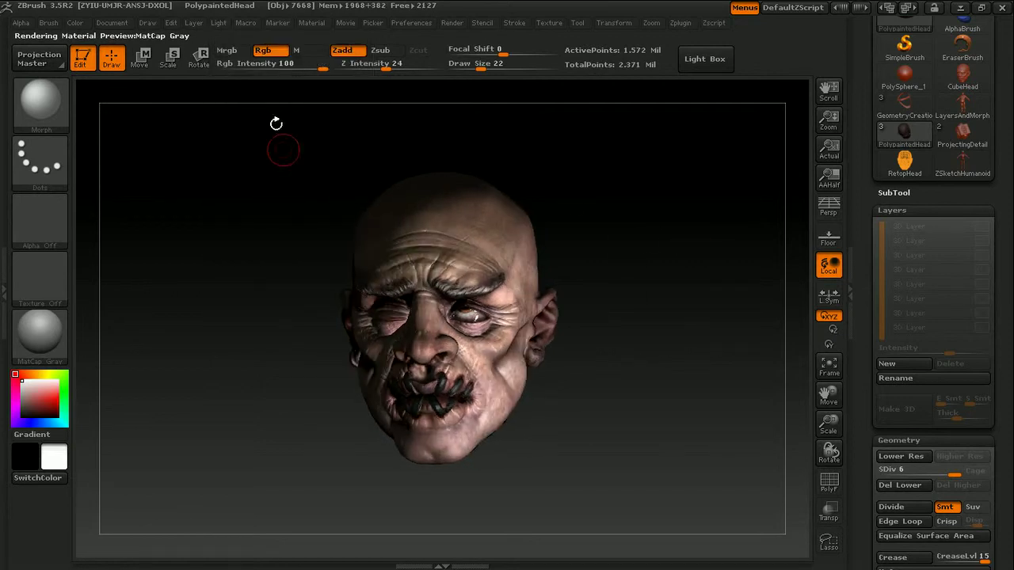
Clear the canvas, place the ProjectingDetail model and make it editable, turned to show its faces on two cube sides
click(110, 57)
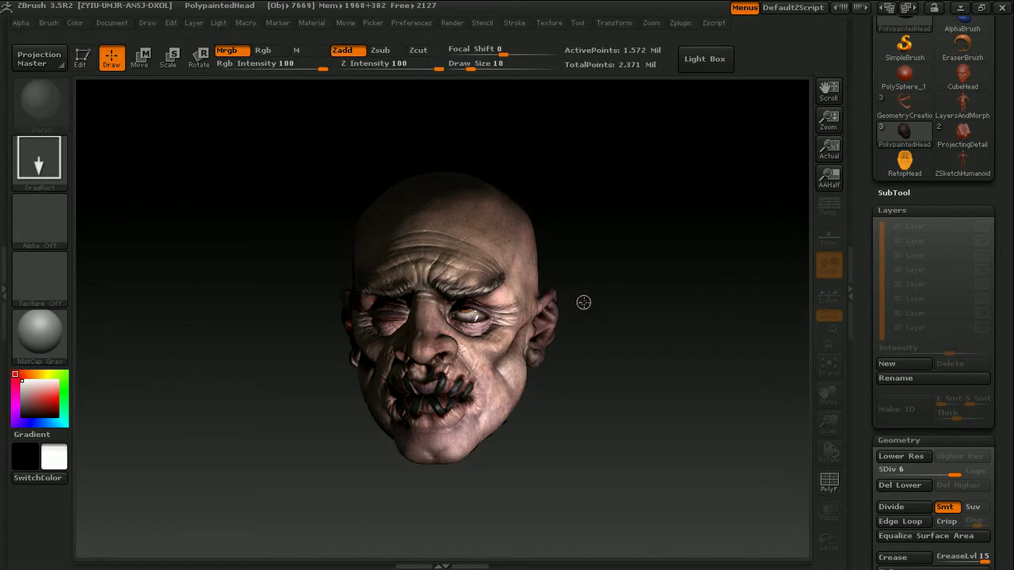
key(ctrl+n)
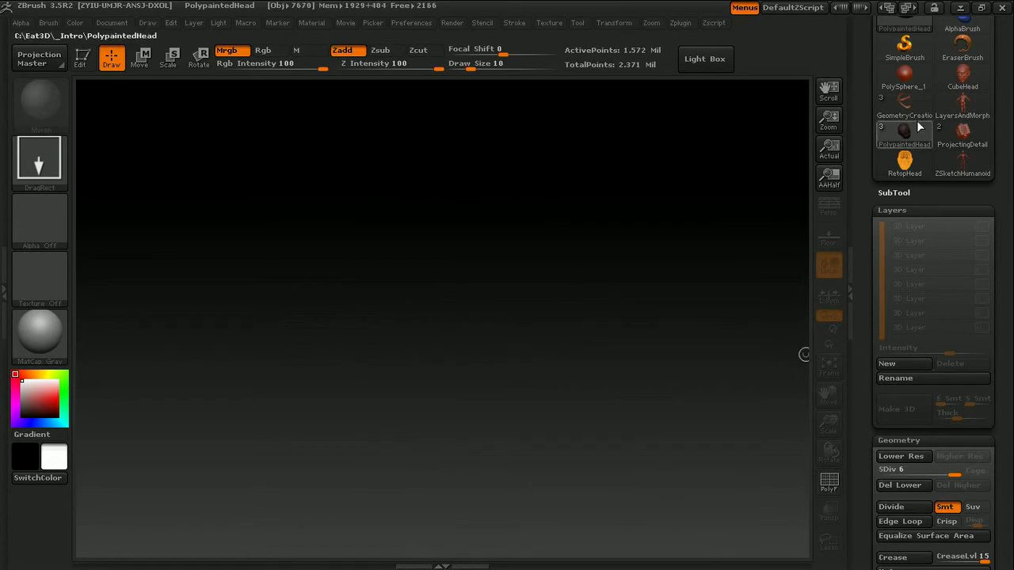
click(960, 131)
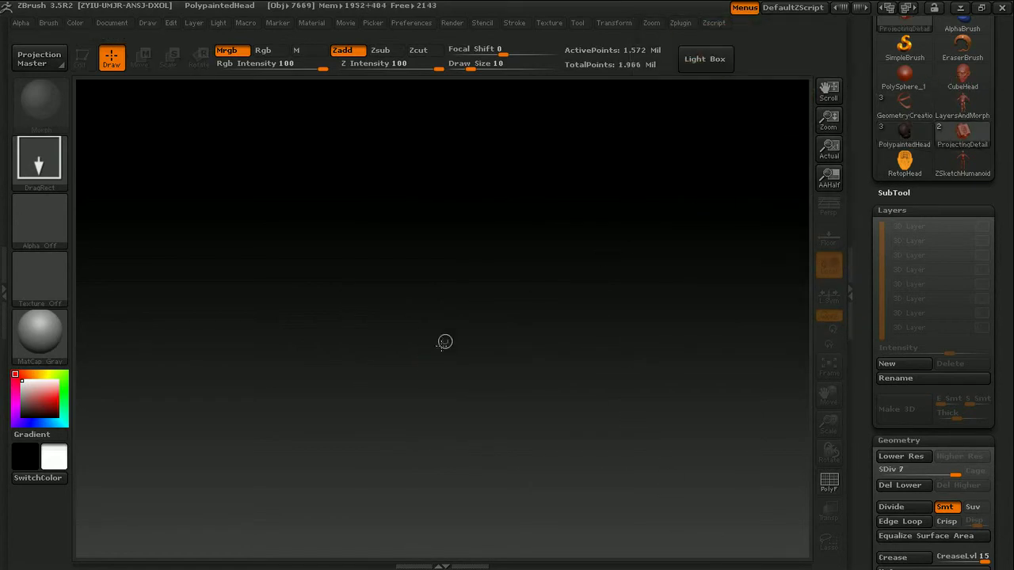
drag(434, 358, 422, 434)
click(84, 58)
drag(559, 244, 660, 254)
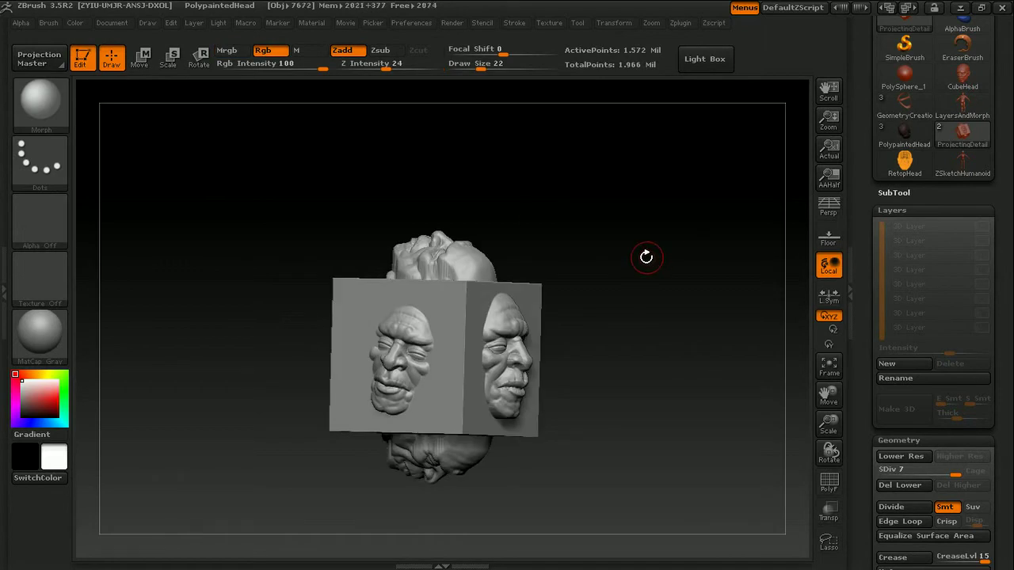
drag(629, 244, 586, 253)
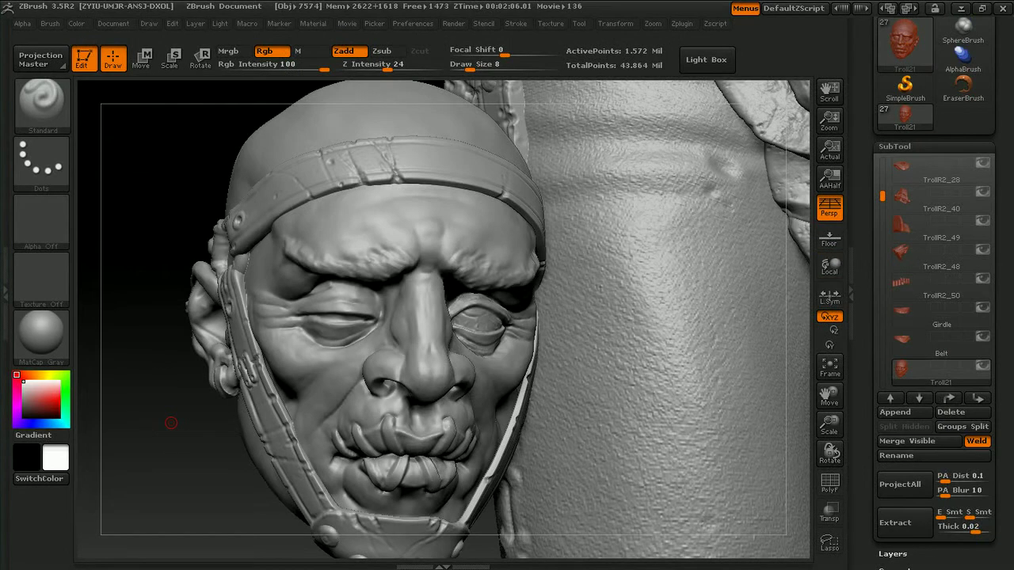
Examine the complete armored troll character from the front, side and back
key(f)
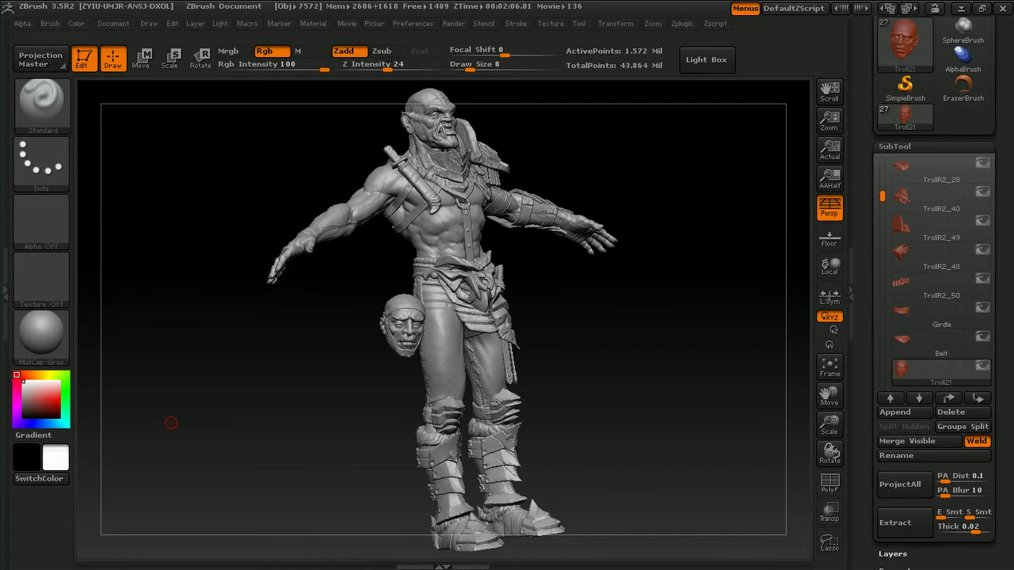
drag(662, 413, 556, 469)
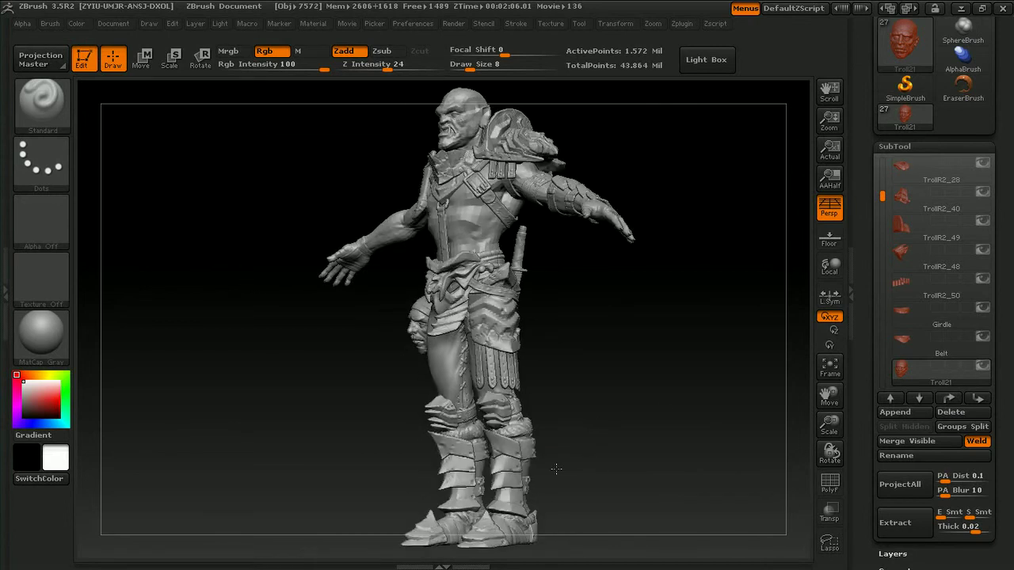
drag(612, 368, 555, 378)
mouse_move(651, 352)
mouse_down()
mouse_move(601, 361)
mouse_move(648, 416)
mouse_move(691, 387)
mouse_move(610, 407)
mouse_move(618, 412)
mouse_up()
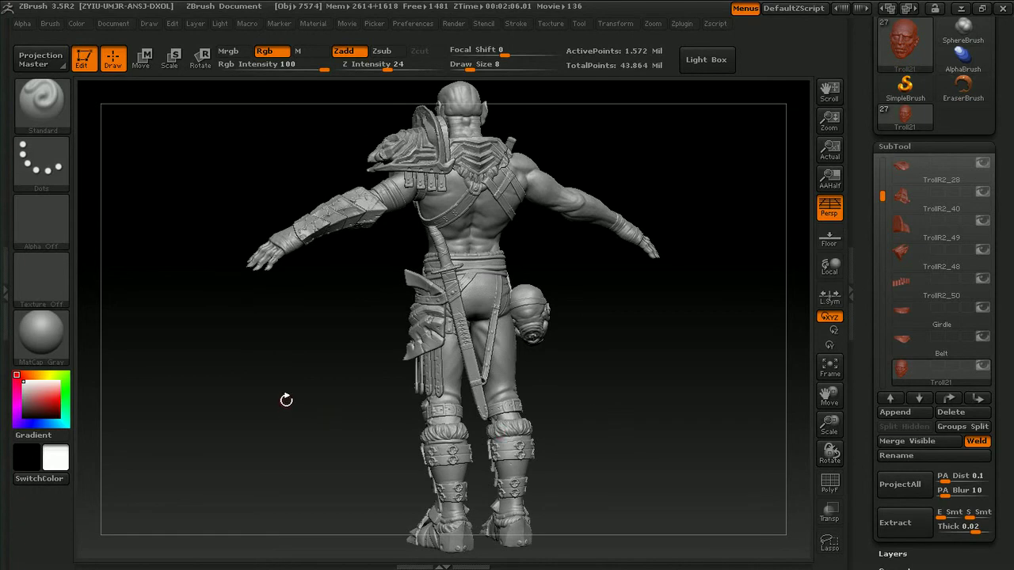
mouse_move(283, 403)
mouse_down()
mouse_move(393, 397)
mouse_move(404, 414)
mouse_up()
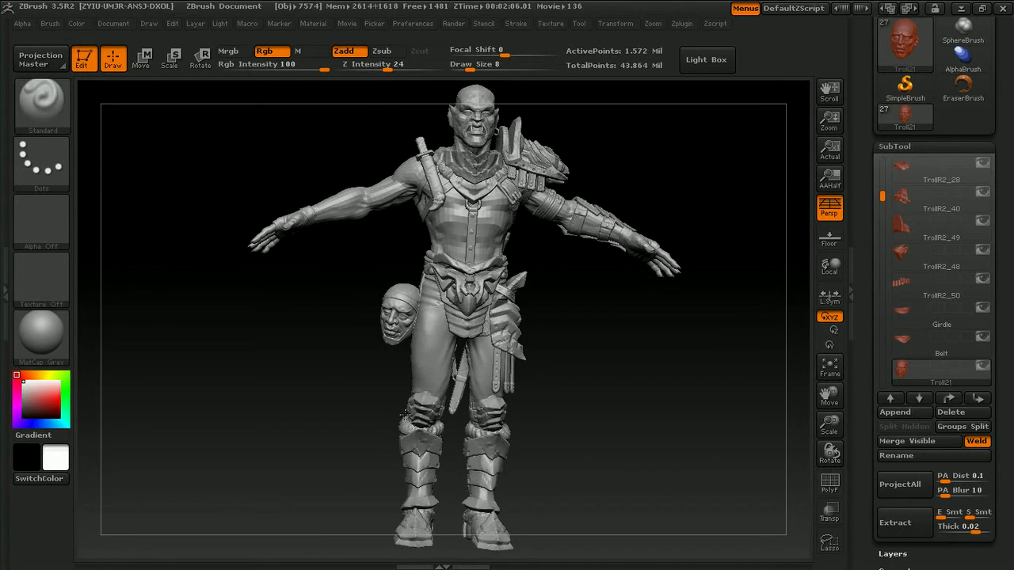